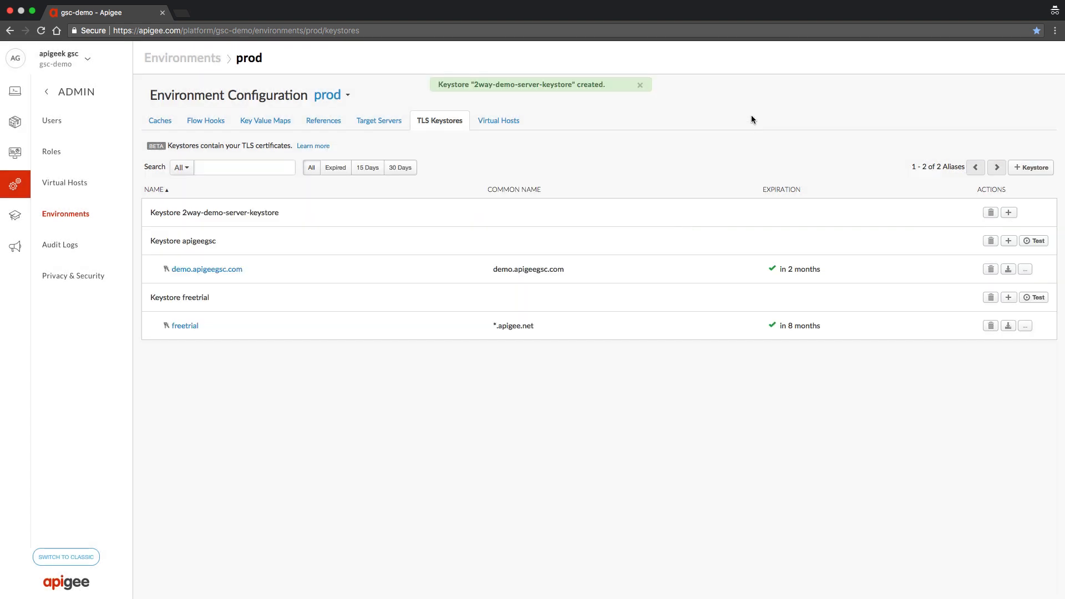
Start a new alias named 2way-demo.apigeegsc.com in the 2way-demo-server-keystore, with certificate type Key and Certificate.
{"action": "left_click", "coordinate": [640, 84]}
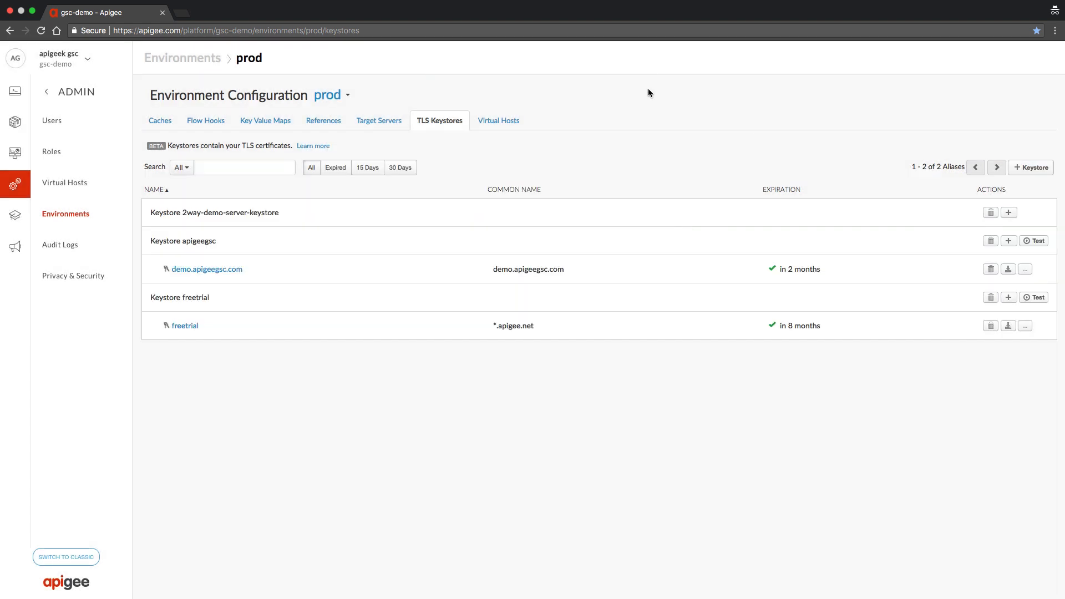
{"action": "left_click", "coordinate": [1009, 216]}
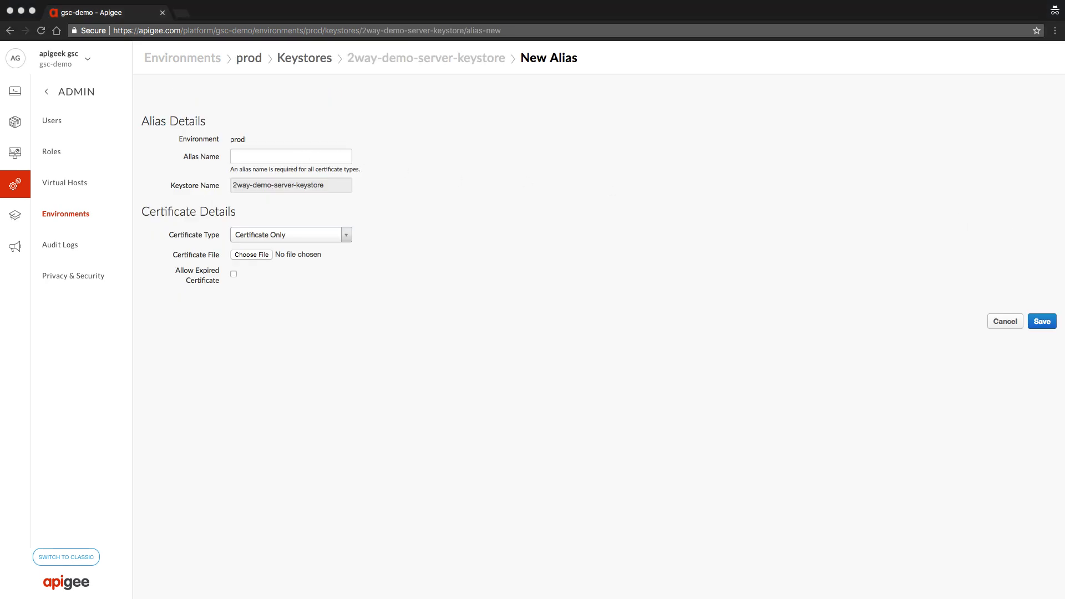
{"action": "left_click", "coordinate": [262, 158]}
{"action": "type", "text": "2way-demo.apigeegsc.com"}
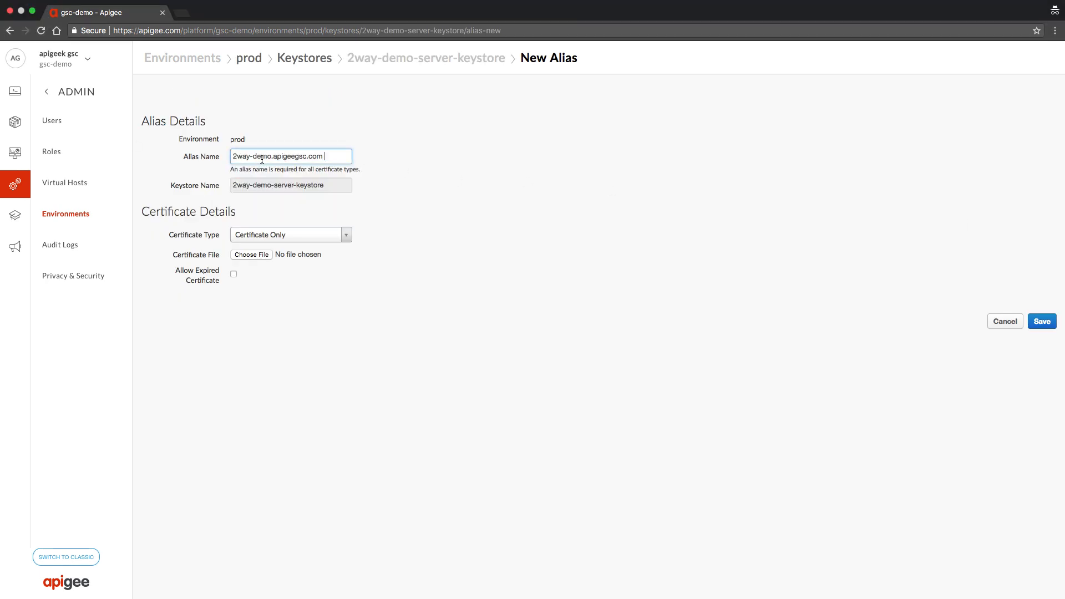
{"action": "left_click", "coordinate": [348, 240]}
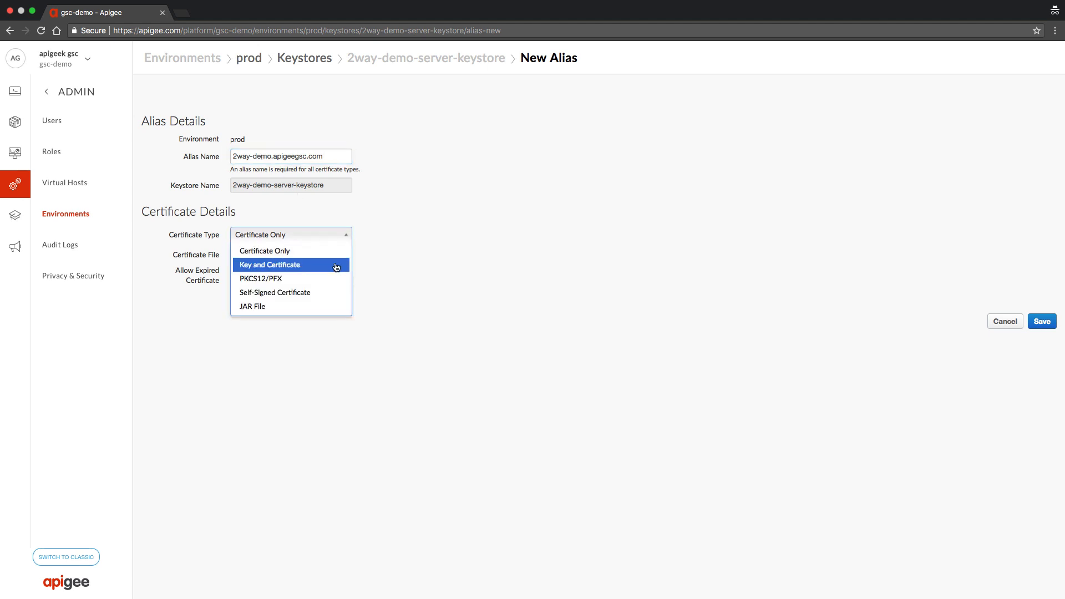
{"action": "left_click", "coordinate": [332, 268]}
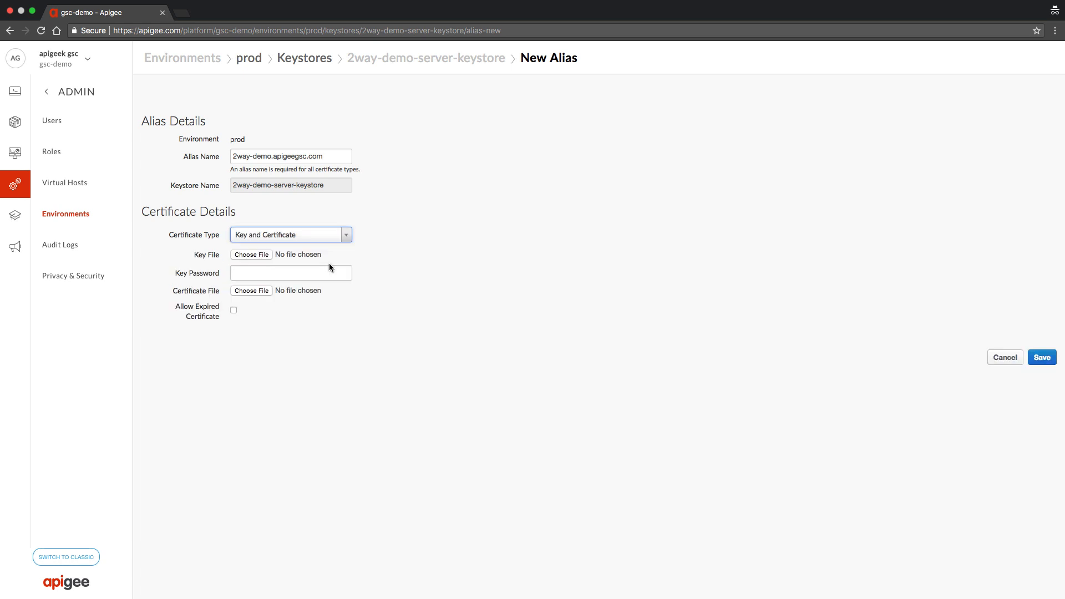
Attach privkey.pem as the key file and fullchain.pem as the certificate file, and save the alias.
{"action": "left_click", "coordinate": [246, 256]}
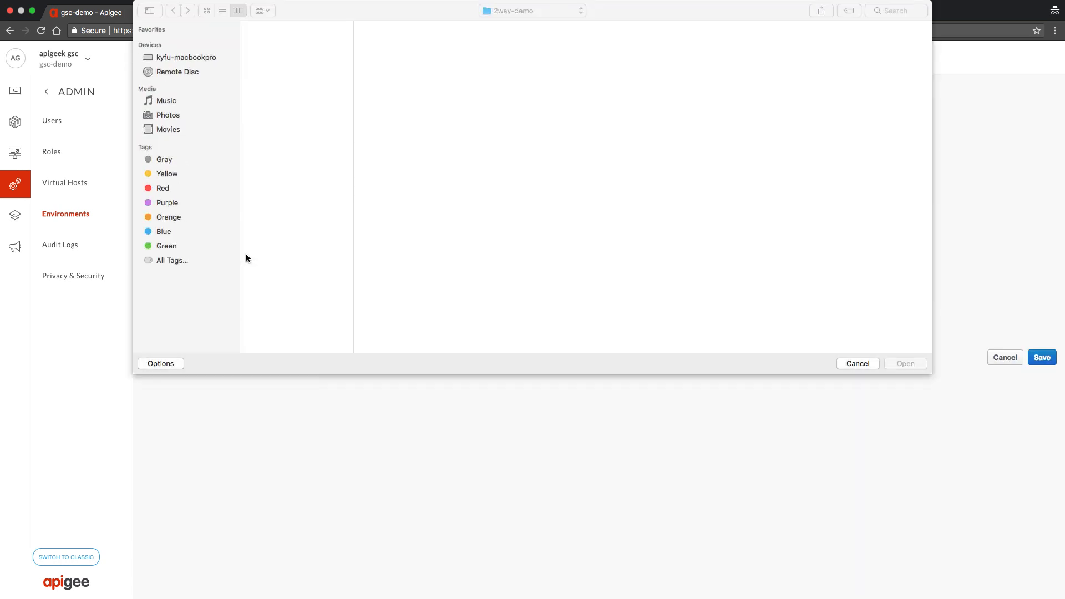
{"action": "left_click", "coordinate": [286, 59]}
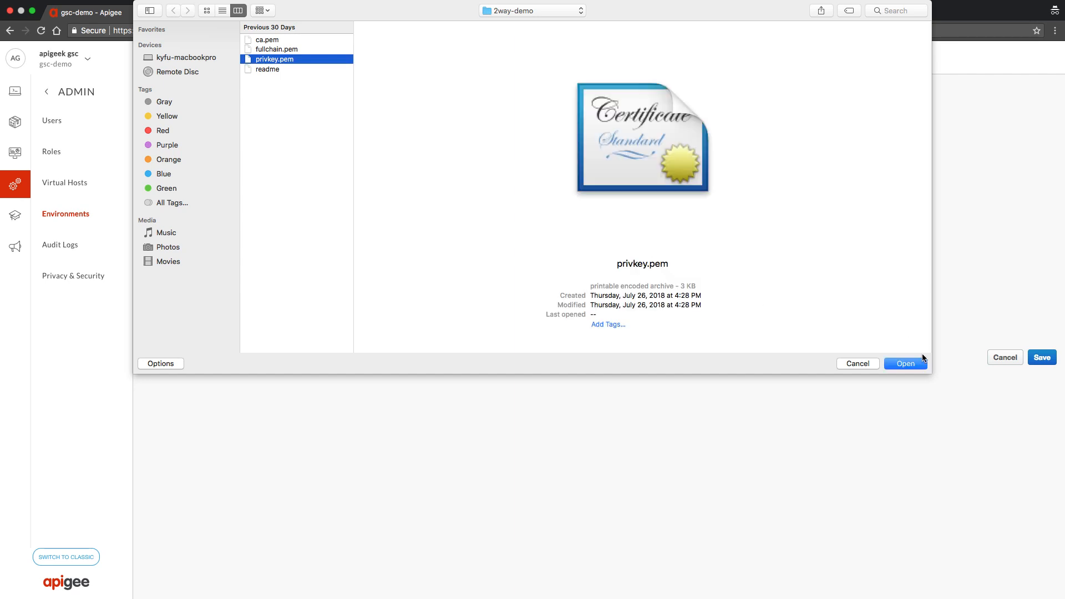
{"action": "left_click", "coordinate": [901, 363]}
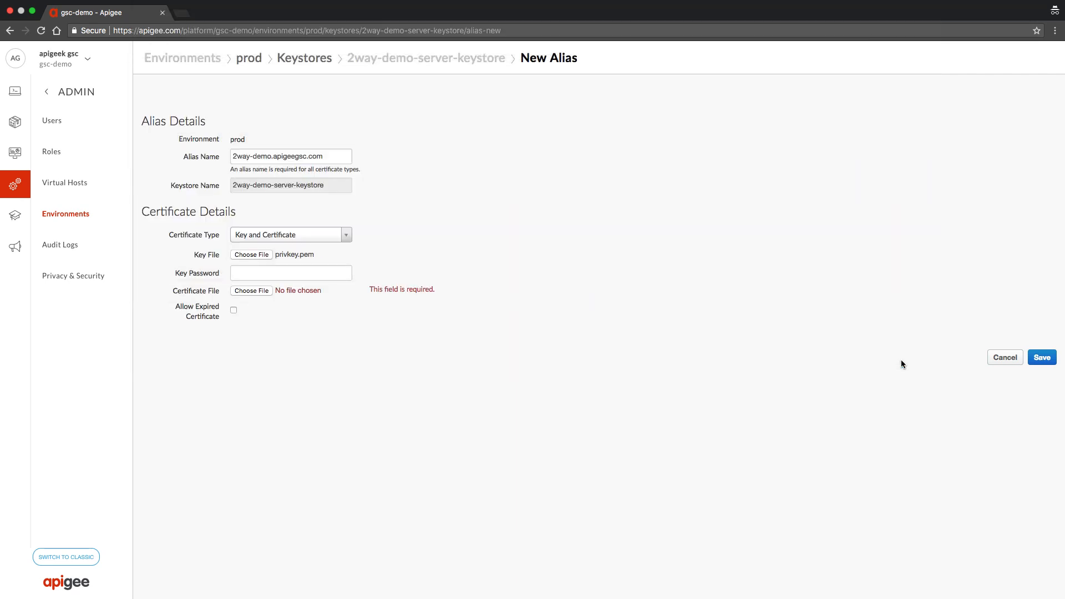
{"action": "left_click", "coordinate": [247, 292]}
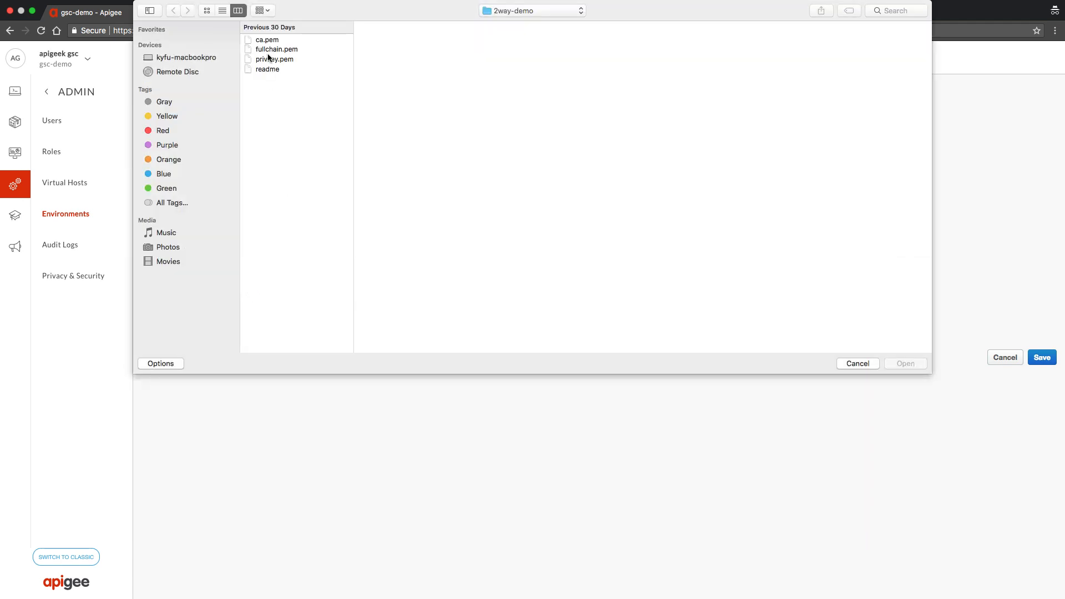
{"action": "left_click", "coordinate": [269, 49]}
{"action": "left_click", "coordinate": [909, 364]}
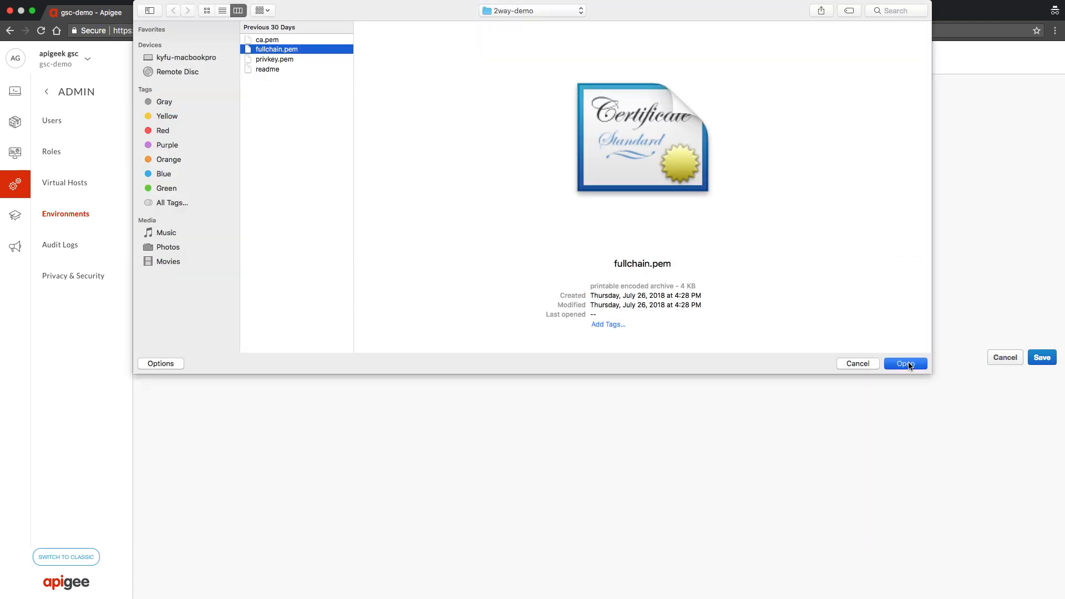
{"action": "left_click", "coordinate": [1043, 358]}
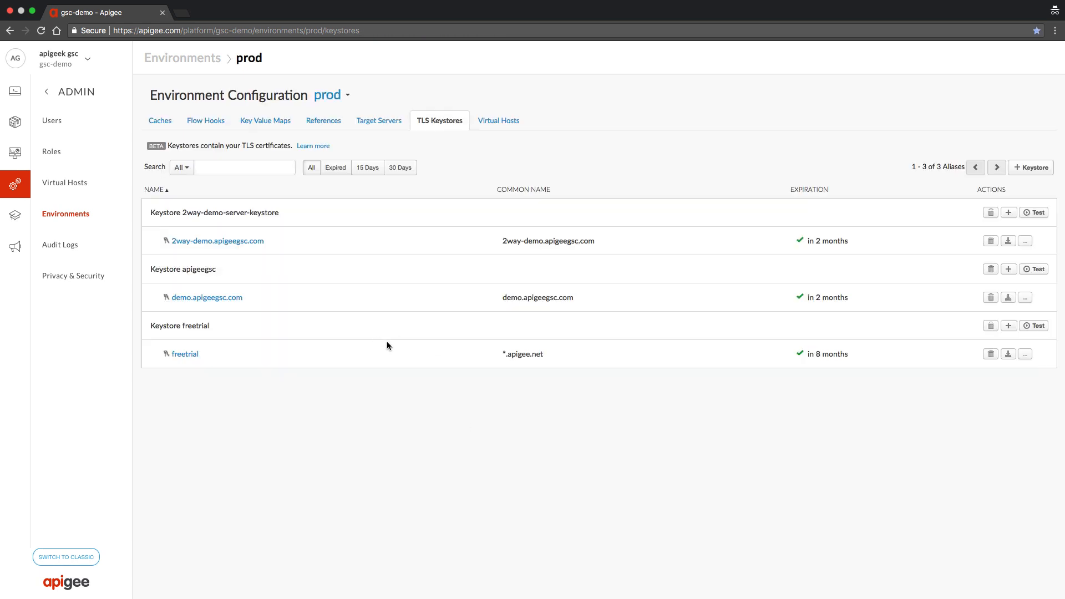
Review the certificate details of the 2way-demo.apigeegsc.com alias, including its validity, subject and issuer, and close them.
{"action": "left_click", "coordinate": [239, 243]}
{"action": "mouse_move", "coordinate": [1025, 187]}
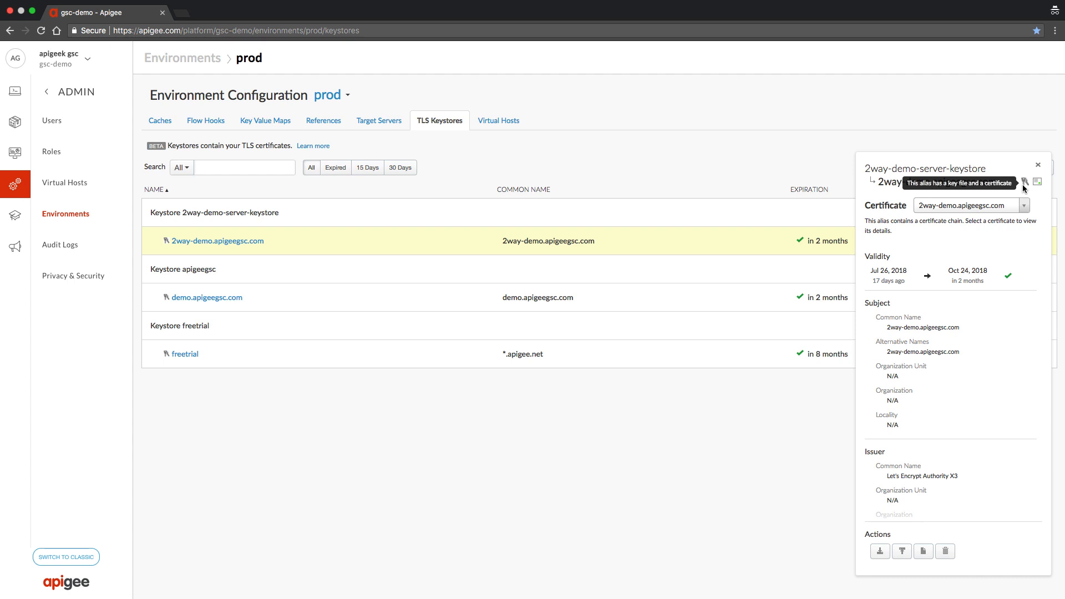
{"action": "scroll", "coordinate": [1013, 342], "scroll_direction": "down", "scroll_amount": 2}
{"action": "scroll", "coordinate": [993, 366], "scroll_direction": "down", "scroll_amount": 4}
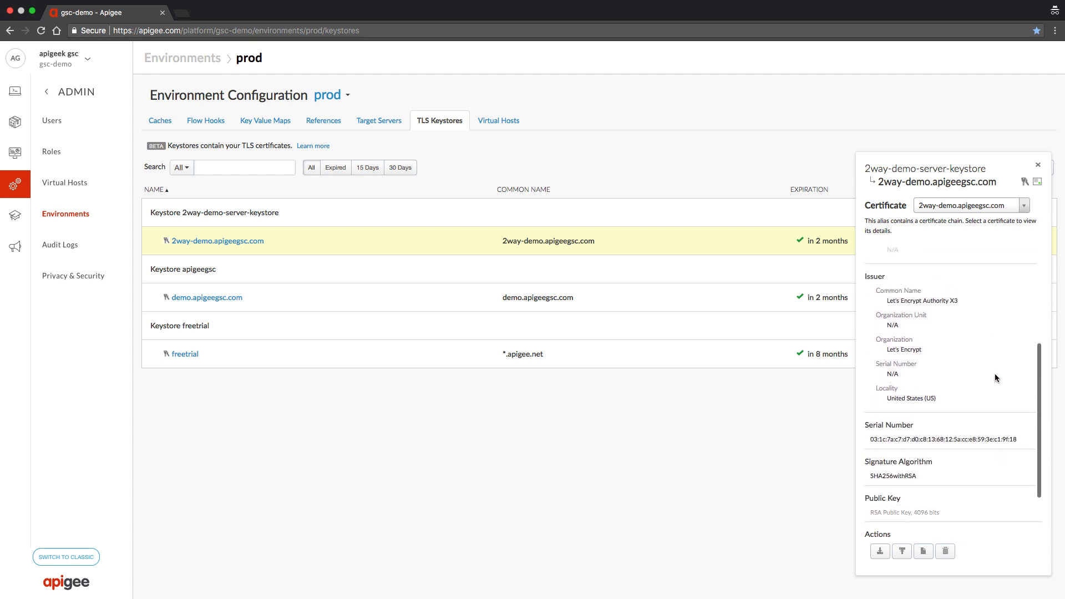
{"action": "left_click", "coordinate": [1038, 165]}
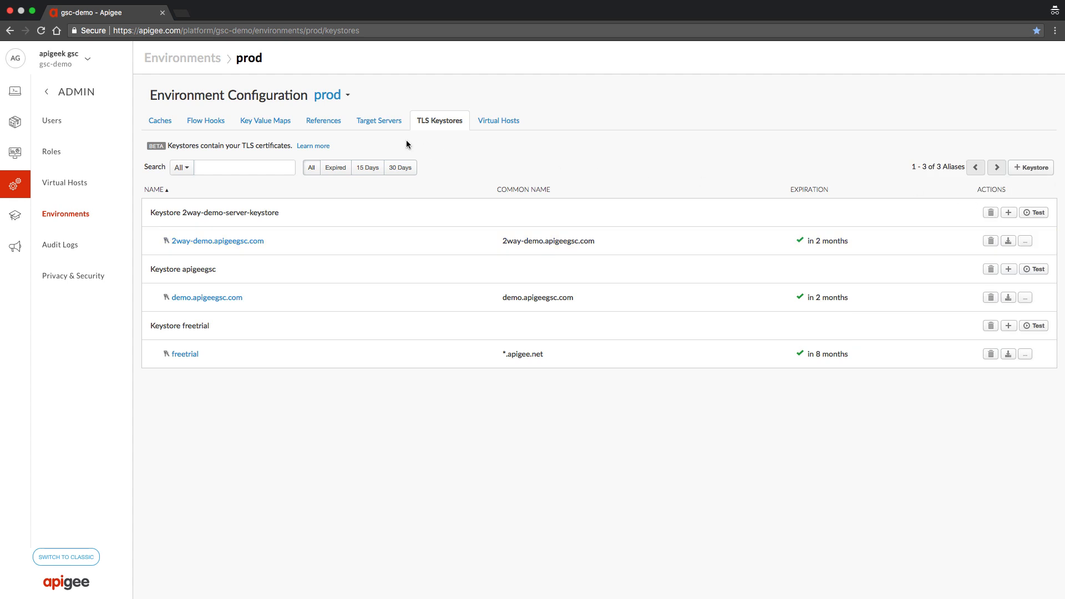
Create a reference named 2wayapigeegscref in the prod environment that points to 2way-demo-server-keystore.
{"action": "left_click", "coordinate": [311, 127]}
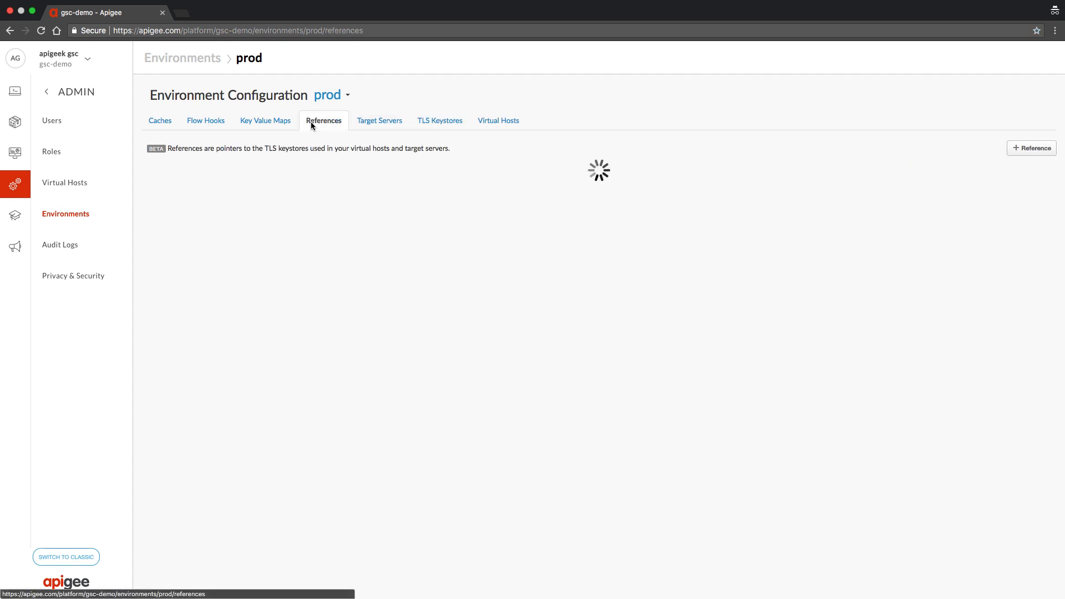
{"action": "left_click", "coordinate": [1020, 151]}
{"action": "left_click", "coordinate": [461, 192]}
{"action": "type", "text": "2wayapigeegscref"}
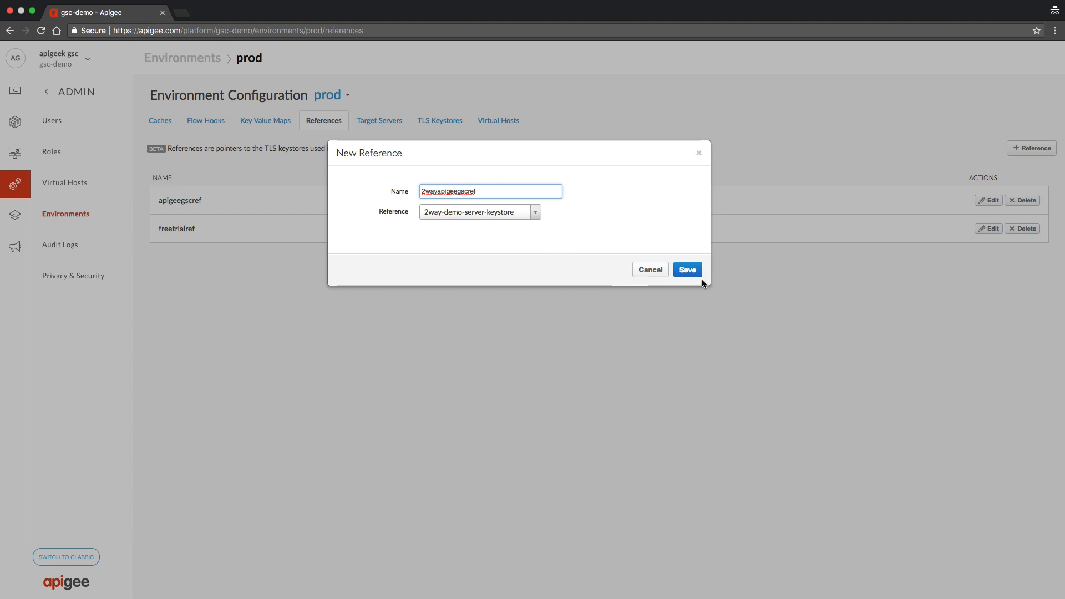
{"action": "left_click", "coordinate": [688, 271]}
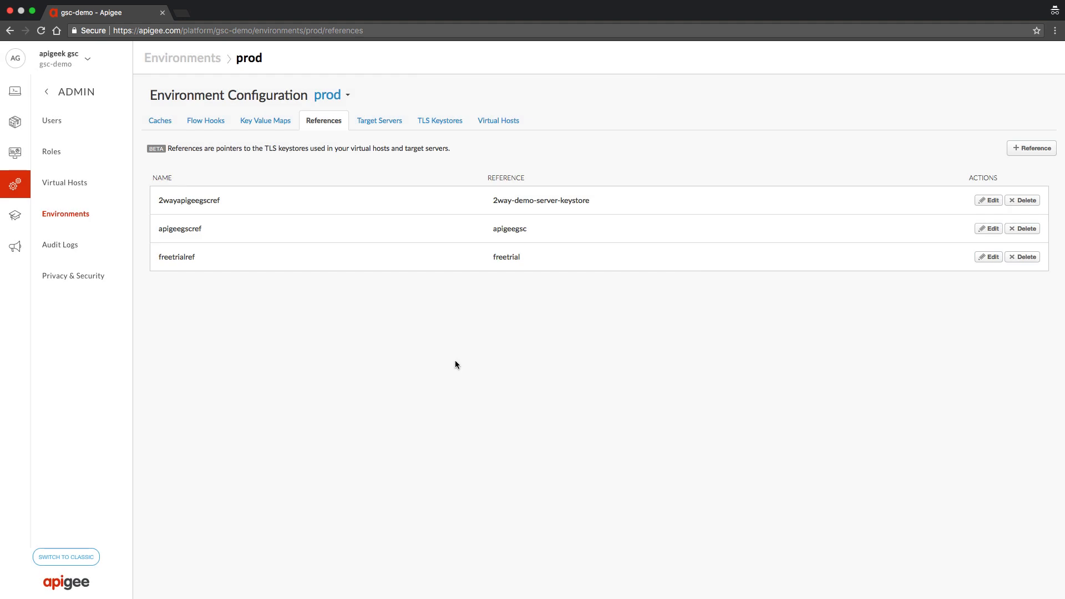
Add a TLS keystore named 2way-client-truststore to the prod environment.
{"action": "left_click", "coordinate": [444, 123]}
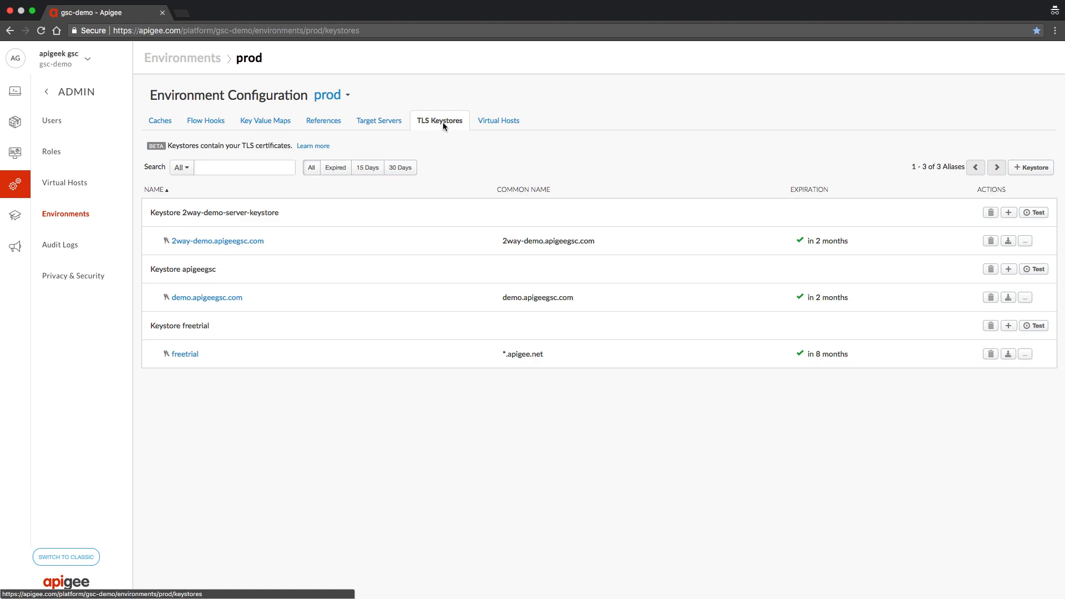
{"action": "left_click", "coordinate": [1031, 167]}
{"action": "type", "text": "2way-client-truststore"}
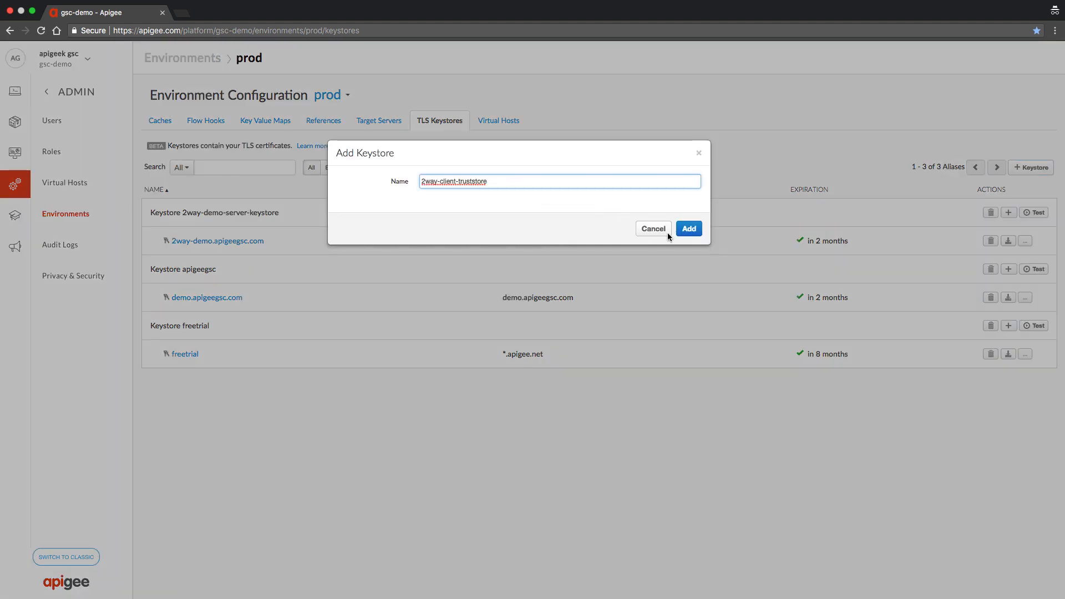
{"action": "left_click", "coordinate": [685, 235]}
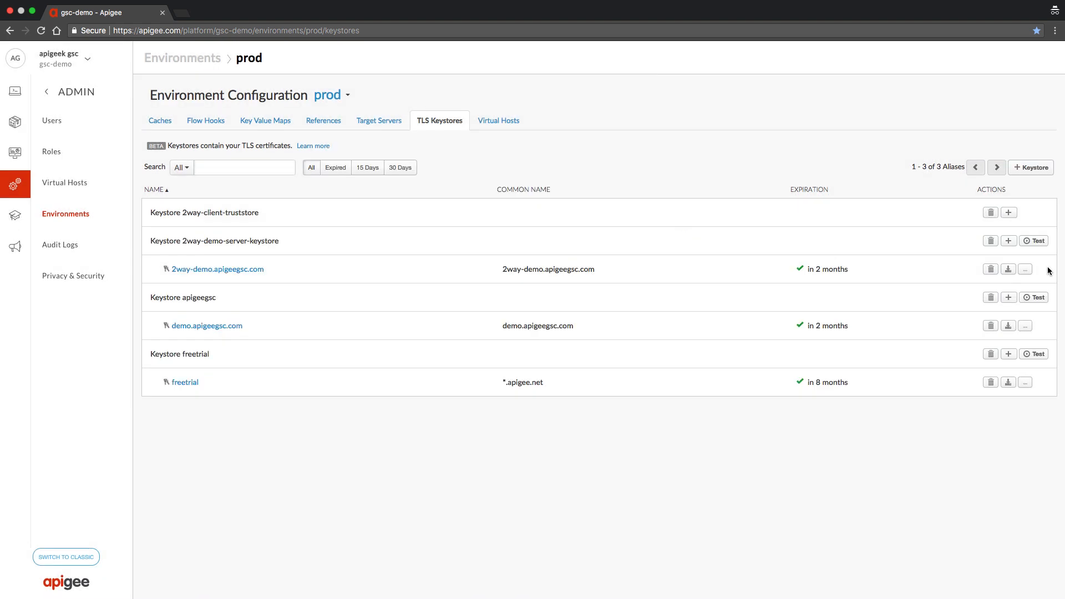
Add a certificate-only alias named demo-client-intermediate-CA to 2way-client-truststore, using the file intermediate.cert.pem.
{"action": "left_click", "coordinate": [1009, 214]}
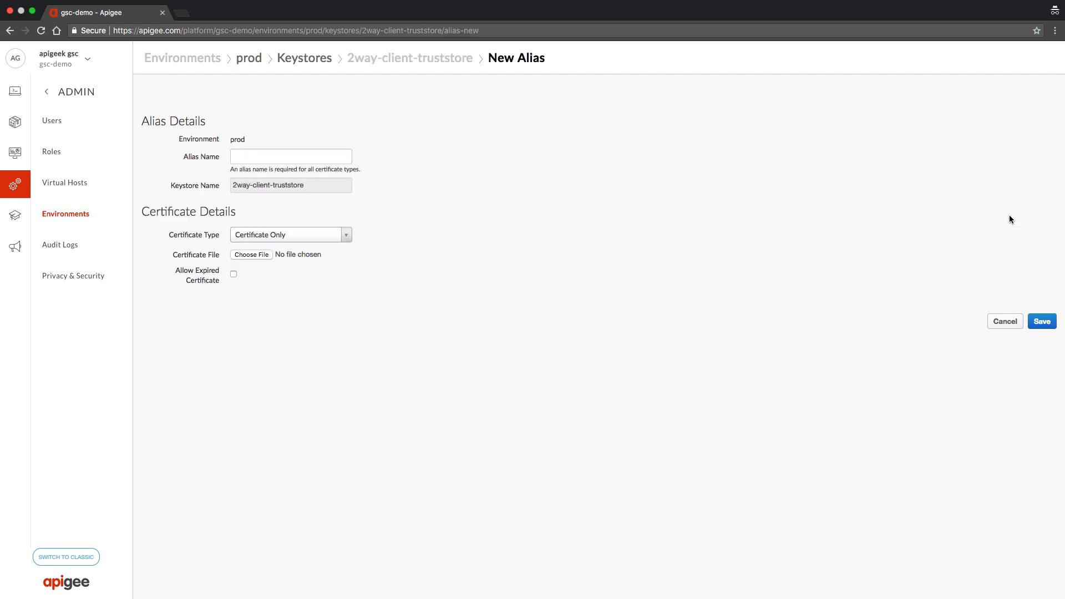
{"action": "left_click", "coordinate": [256, 156]}
{"action": "type", "text": "demo-client-intermediate-CA"}
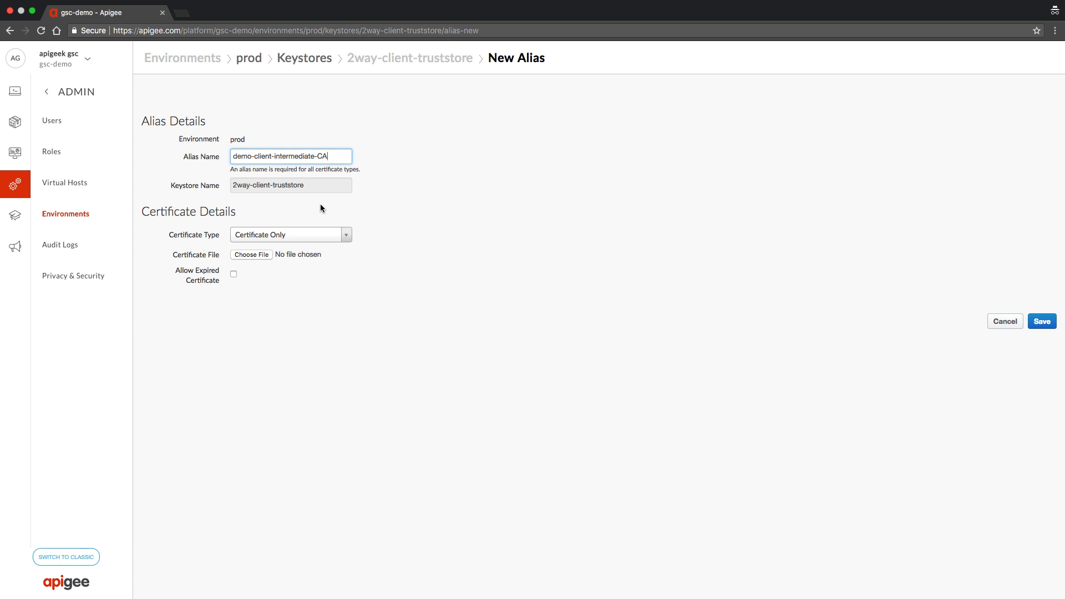
{"action": "left_click", "coordinate": [251, 255]}
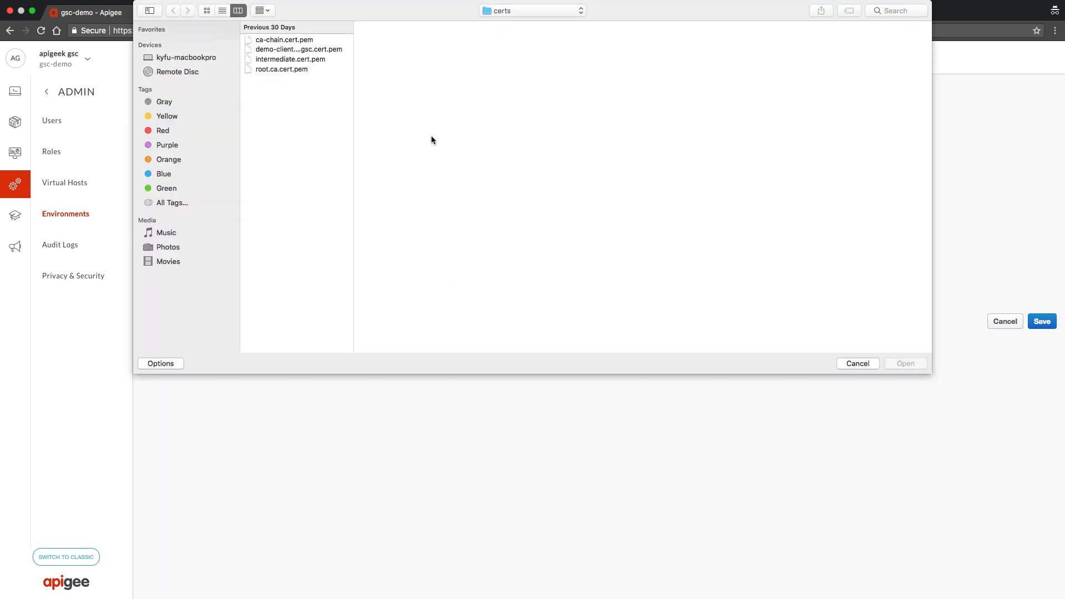
{"action": "left_click", "coordinate": [303, 61]}
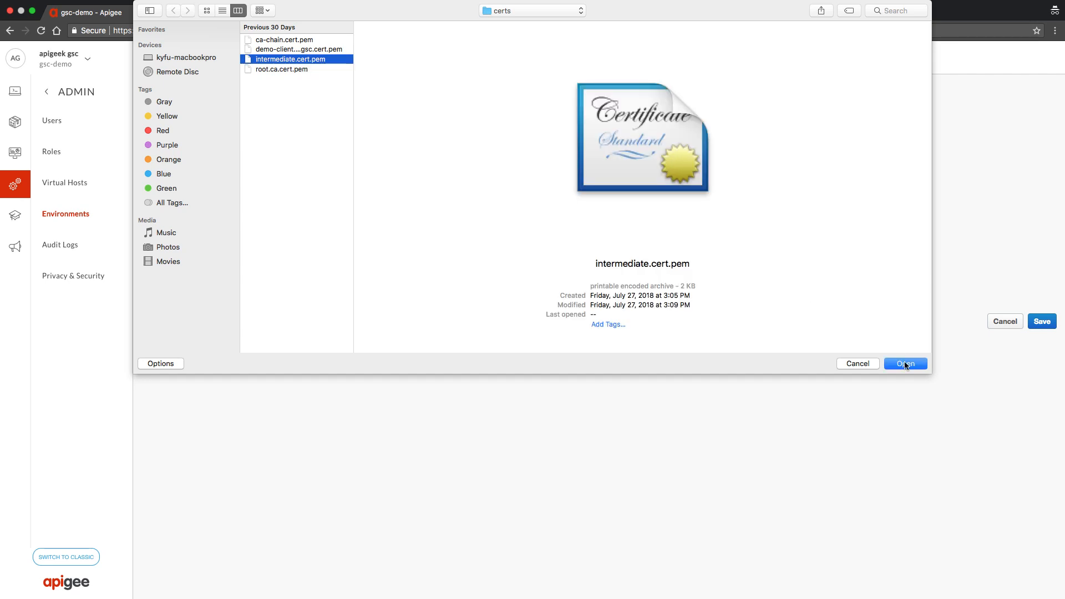
{"action": "left_click", "coordinate": [905, 364]}
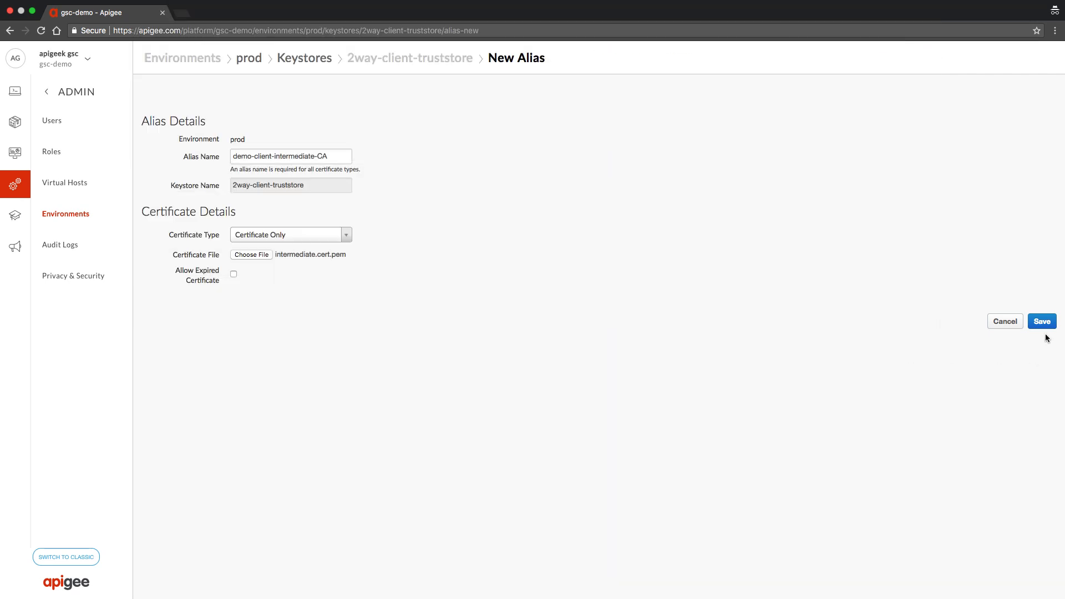
{"action": "left_click", "coordinate": [1043, 323]}
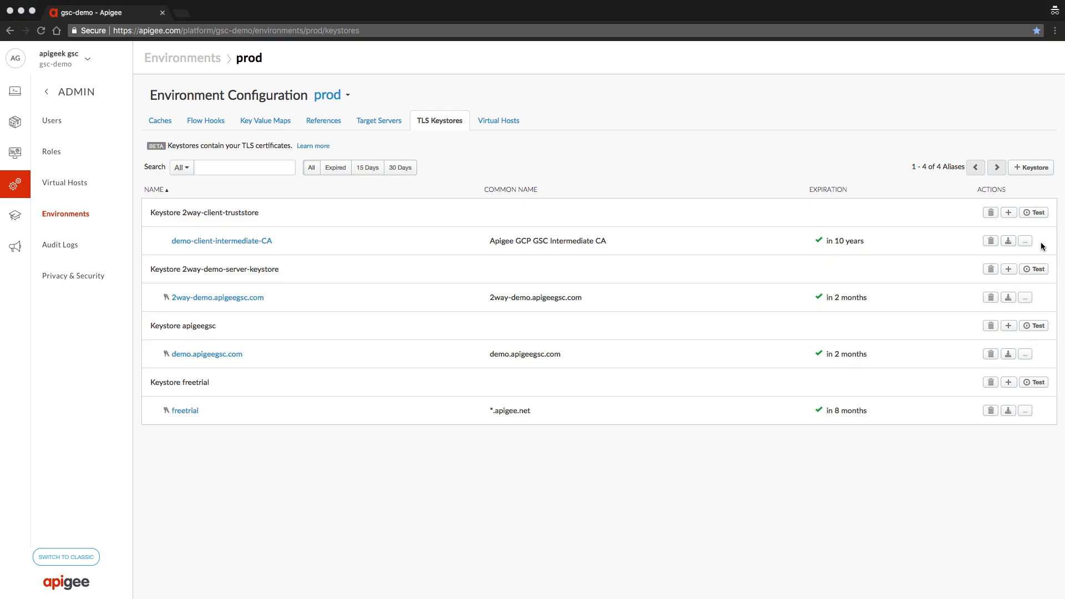
Add a certificate-only alias named demo-client-root-CA to 2way-client-truststore, using the file root.ca.cert.pem.
{"action": "left_click", "coordinate": [1007, 213]}
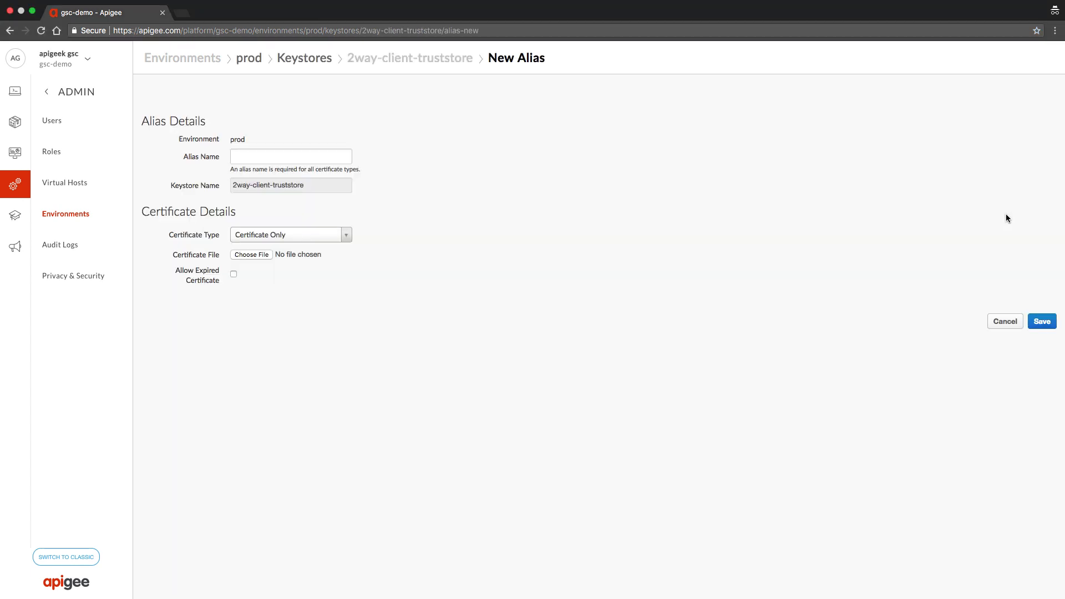
{"action": "left_click", "coordinate": [274, 159]}
{"action": "type", "text": "demo-client-root-CA"}
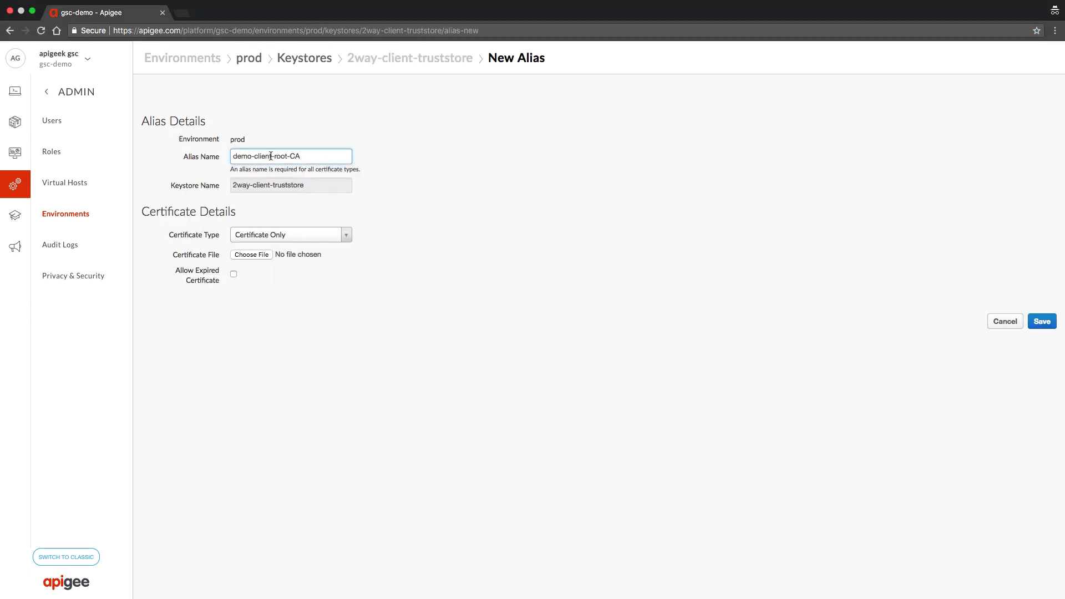
{"action": "left_click", "coordinate": [251, 254]}
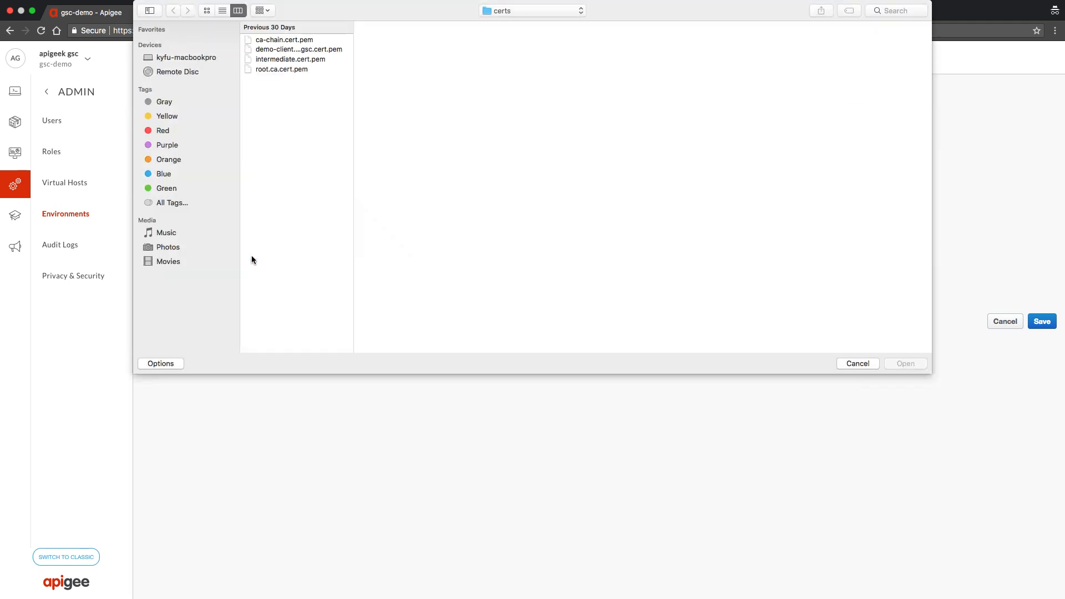
{"action": "left_click", "coordinate": [288, 70]}
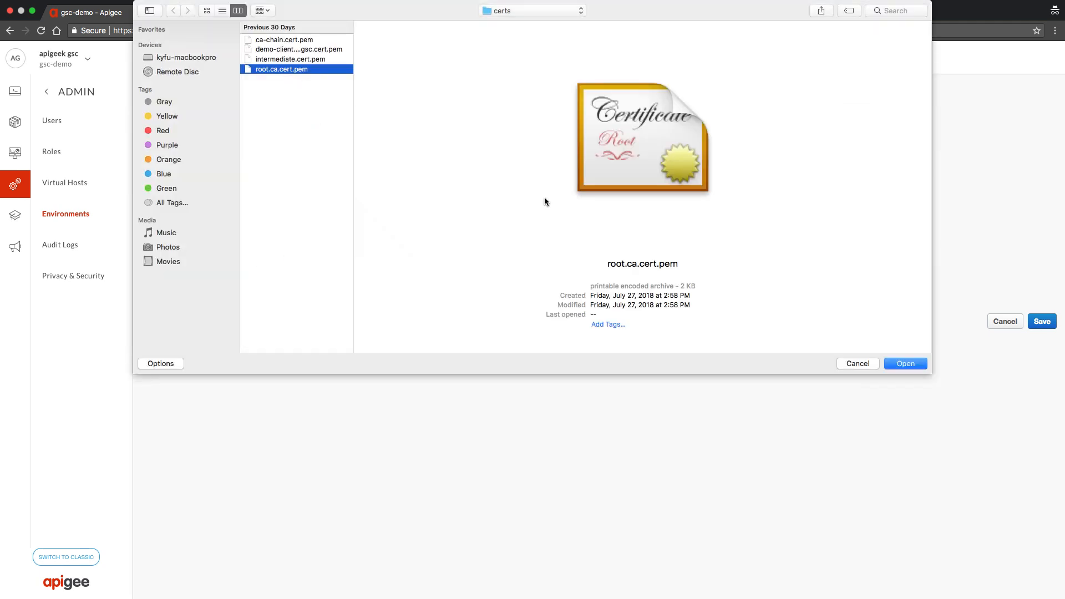
{"action": "left_click", "coordinate": [909, 364]}
{"action": "left_click", "coordinate": [1044, 325]}
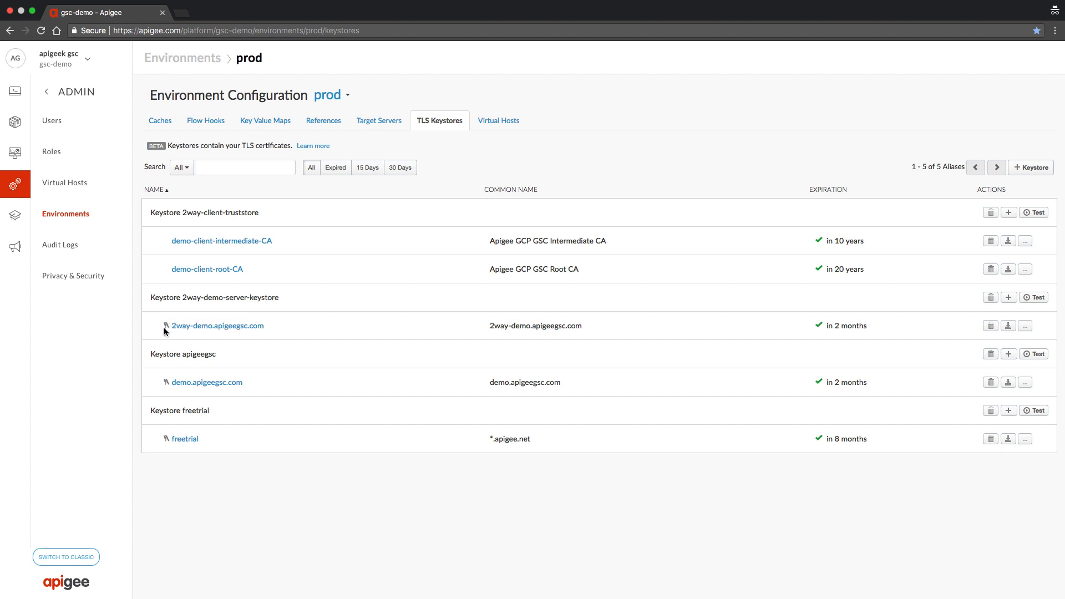
Create a reference named trustclientref in the prod environment that points to 2way-client-truststore.
{"action": "mouse_move", "coordinate": [164, 332]}
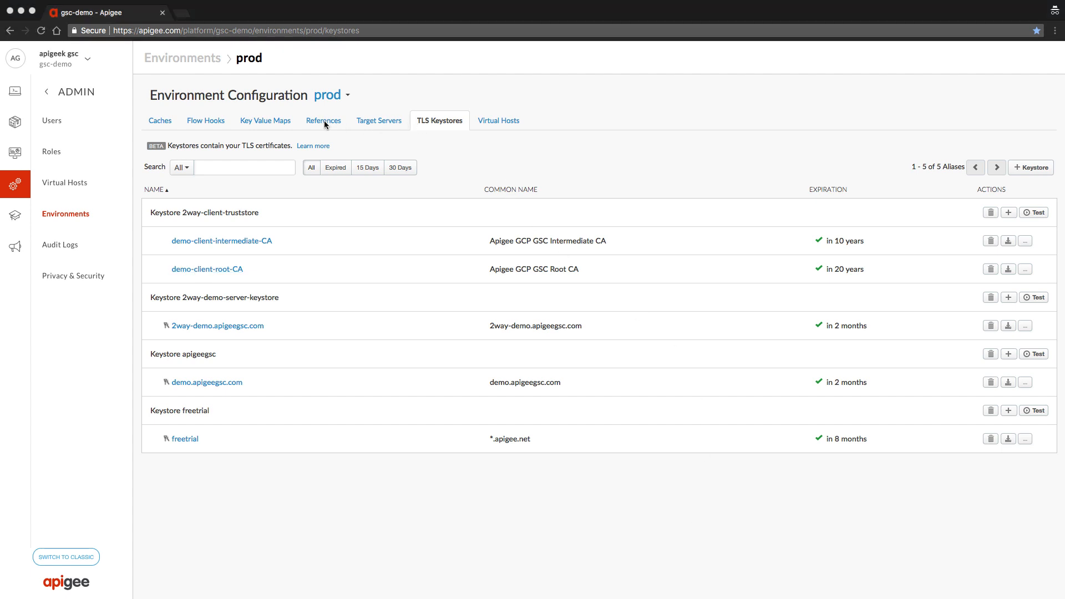
{"action": "left_click", "coordinate": [324, 121]}
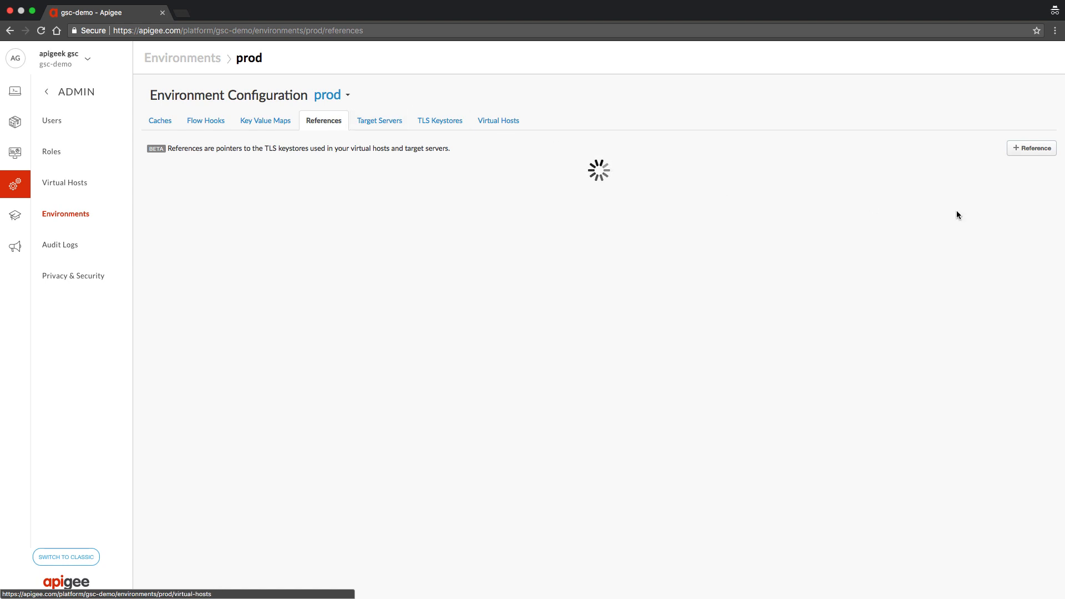
{"action": "left_click", "coordinate": [1024, 148]}
{"action": "left_click", "coordinate": [504, 191]}
{"action": "type", "text": "trustclientref"}
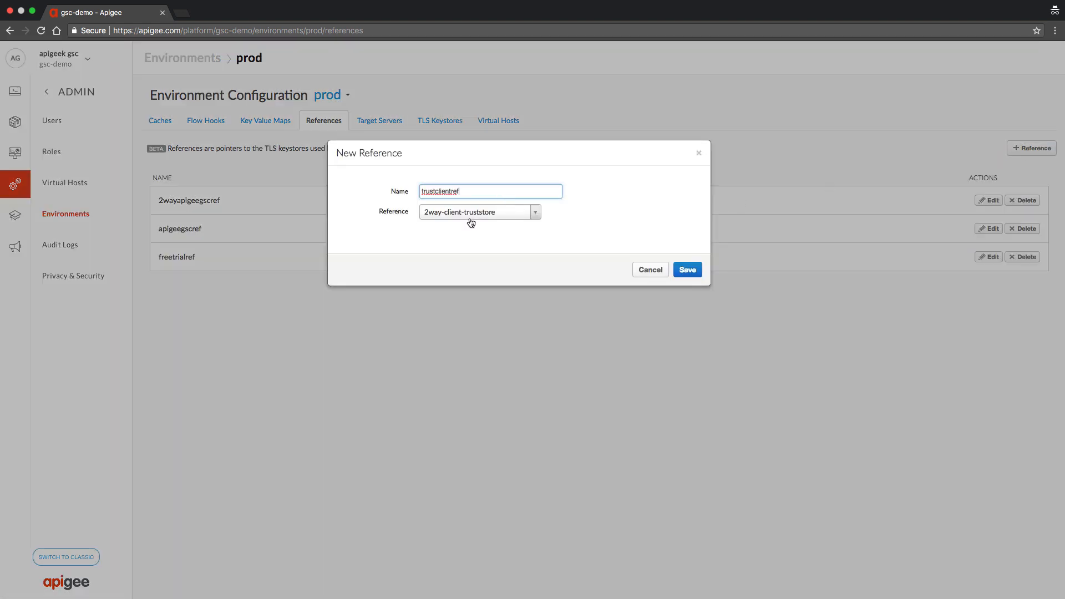
{"action": "left_click", "coordinate": [687, 271]}
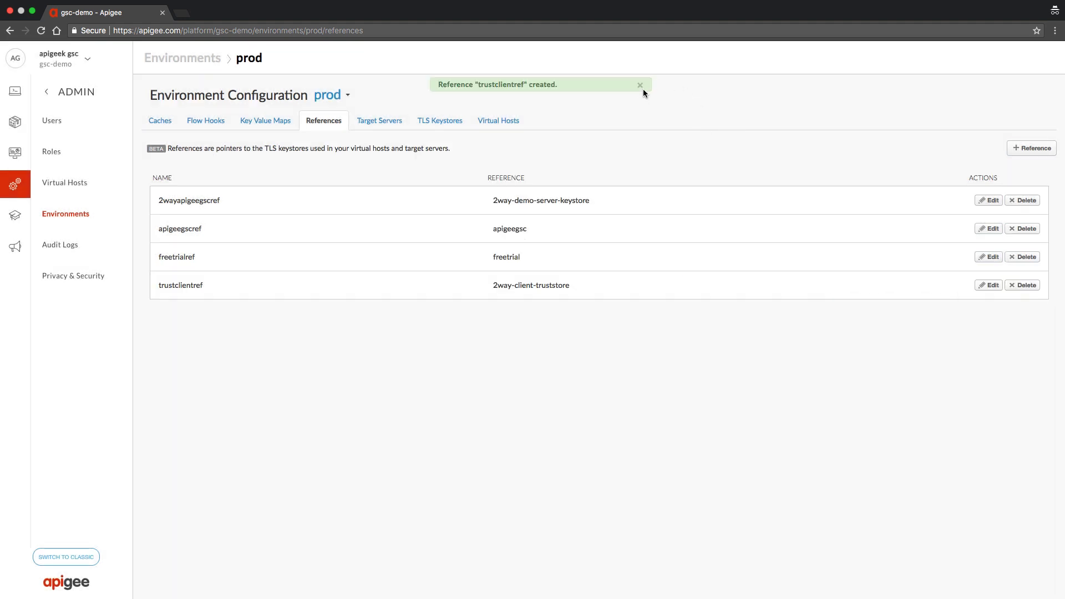
Start a new virtual host in the prod environment named 2way-demo, with the host alias 2way-demo.apigeegsc.com.
{"action": "left_click", "coordinate": [640, 85]}
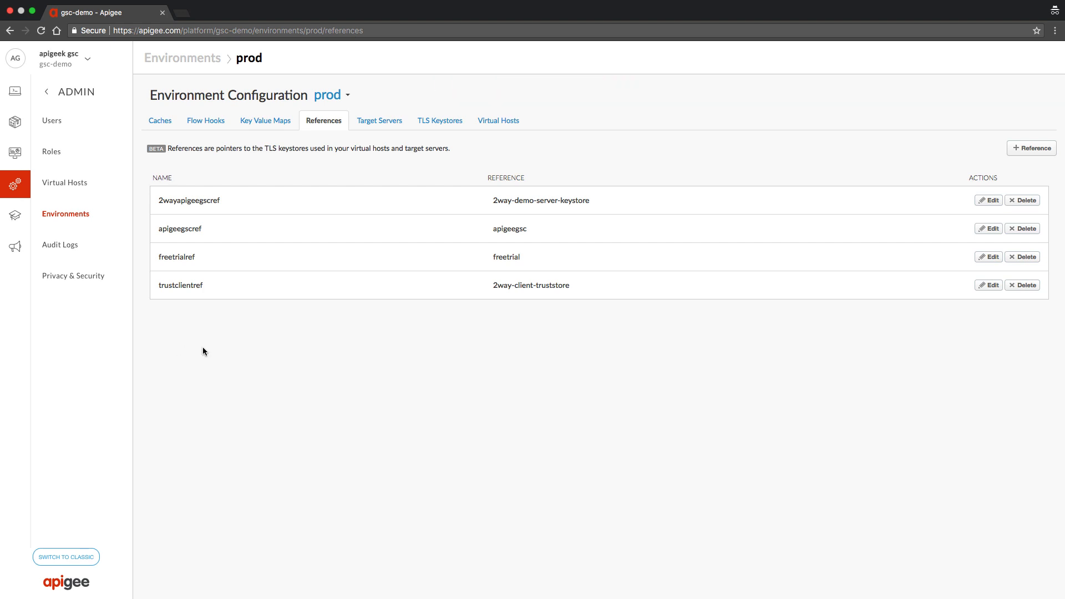
{"action": "left_click", "coordinate": [66, 189]}
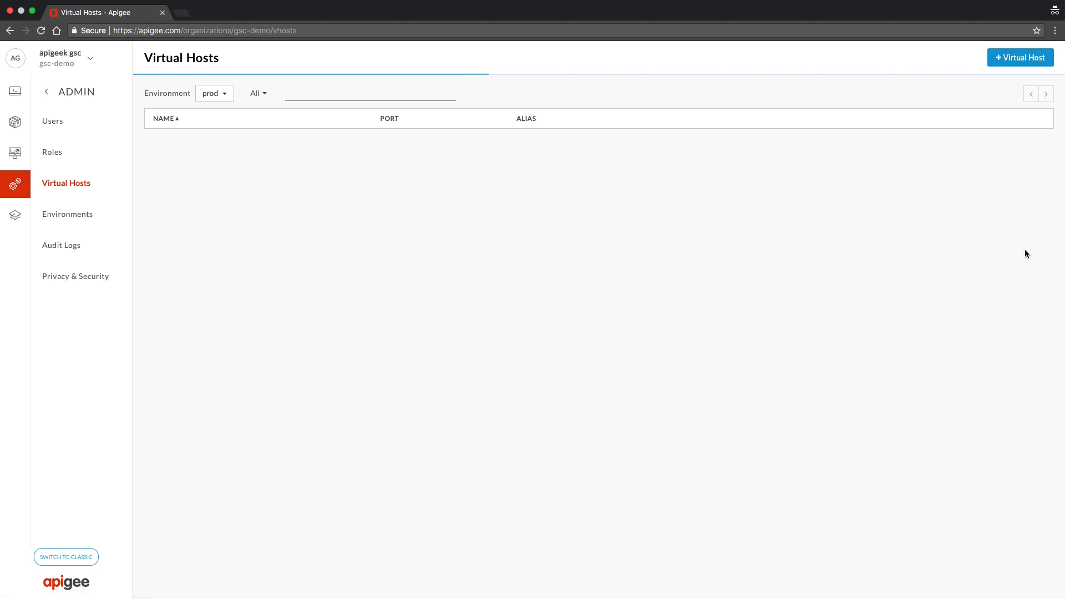
{"action": "left_click", "coordinate": [1005, 64]}
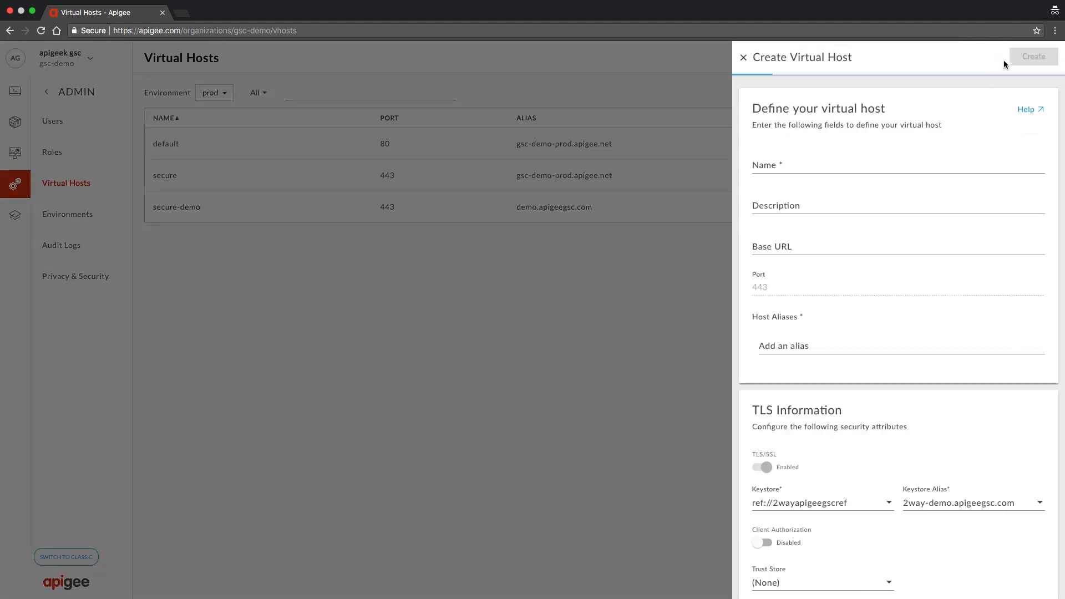
{"action": "left_click", "coordinate": [809, 167]}
{"action": "type", "text": "2way-demo"}
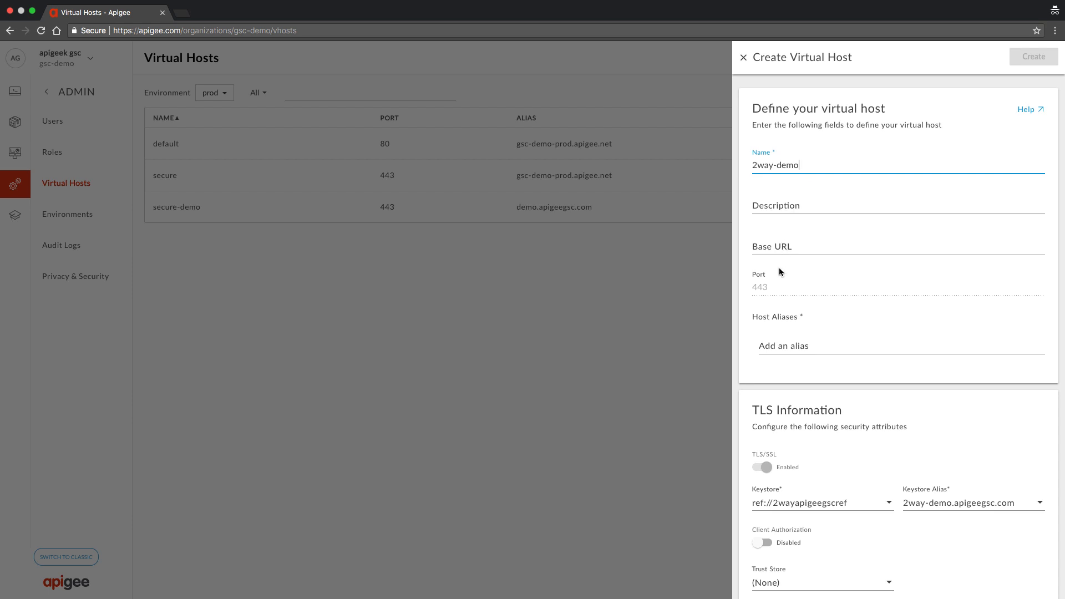
{"action": "left_click", "coordinate": [901, 368]}
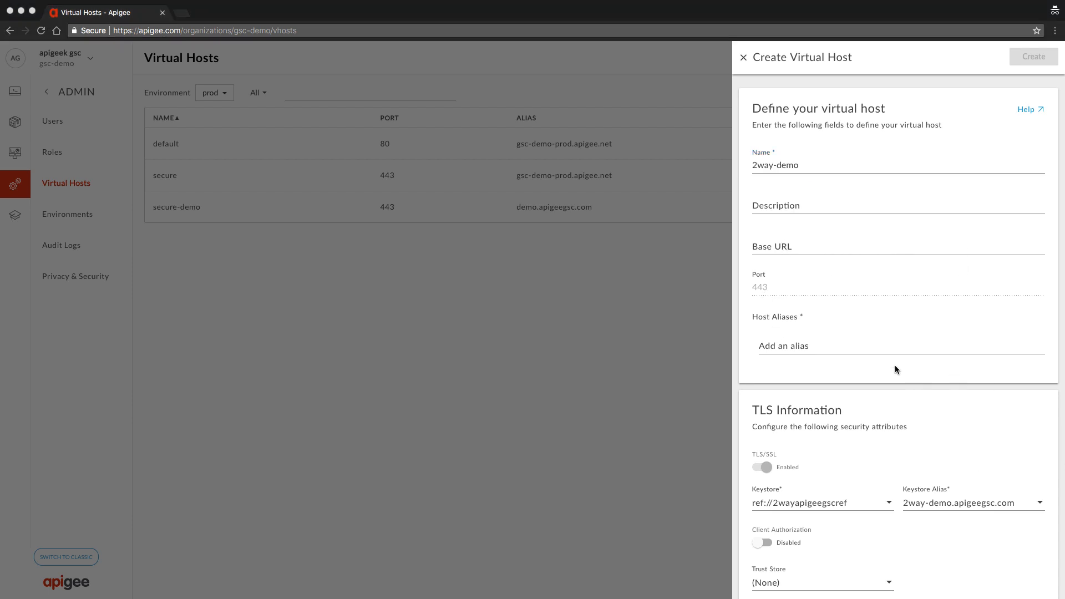
{"action": "left_click", "coordinate": [830, 350]}
{"action": "type", "text": "2way-demo.apigeegsc.com"}
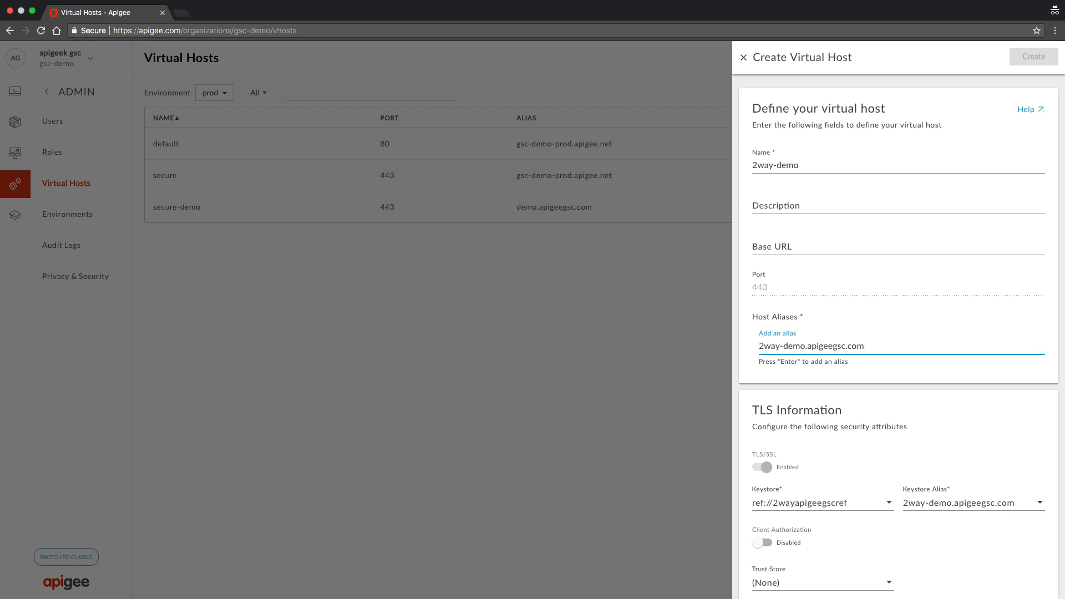
{"action": "key", "text": "Return"}
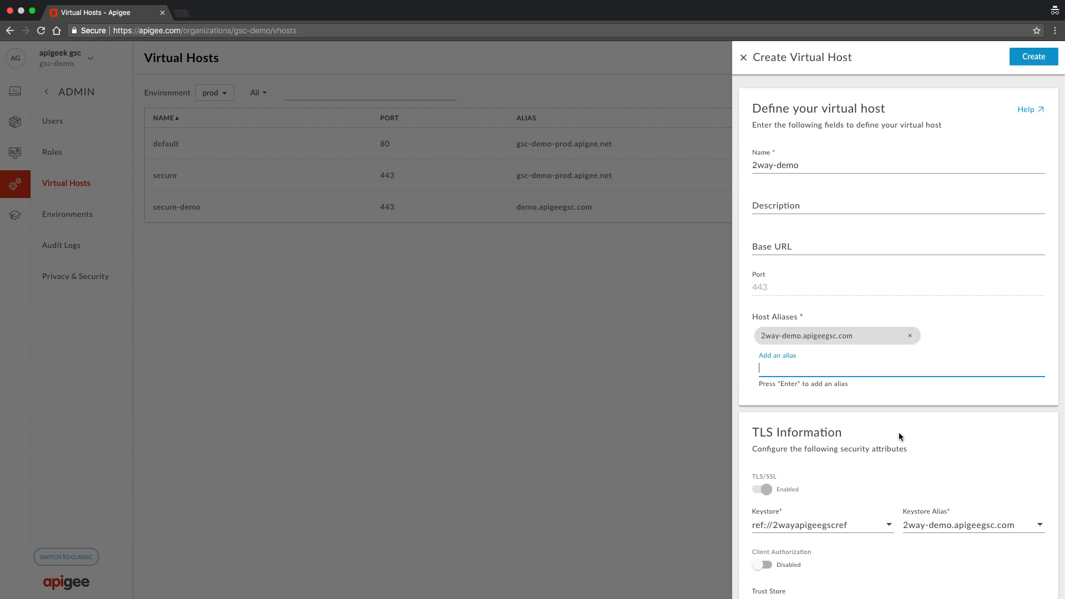
Enable client authorization with ref://trustclientref as the trust store and create the virtual host.
{"action": "scroll", "coordinate": [905, 454], "scroll_direction": "down", "scroll_amount": 5}
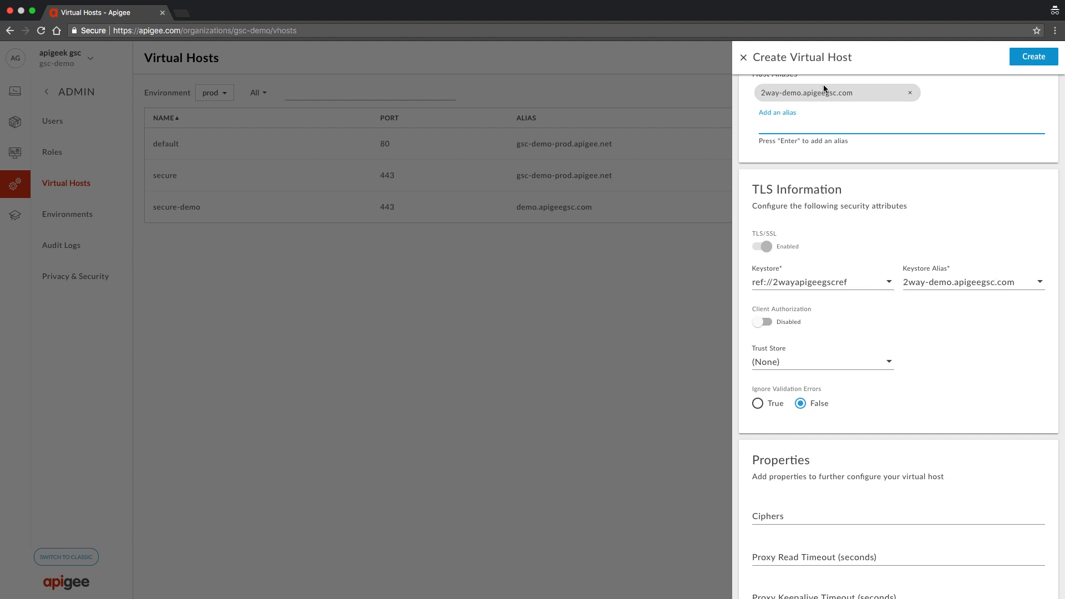
{"action": "left_click", "coordinate": [769, 323]}
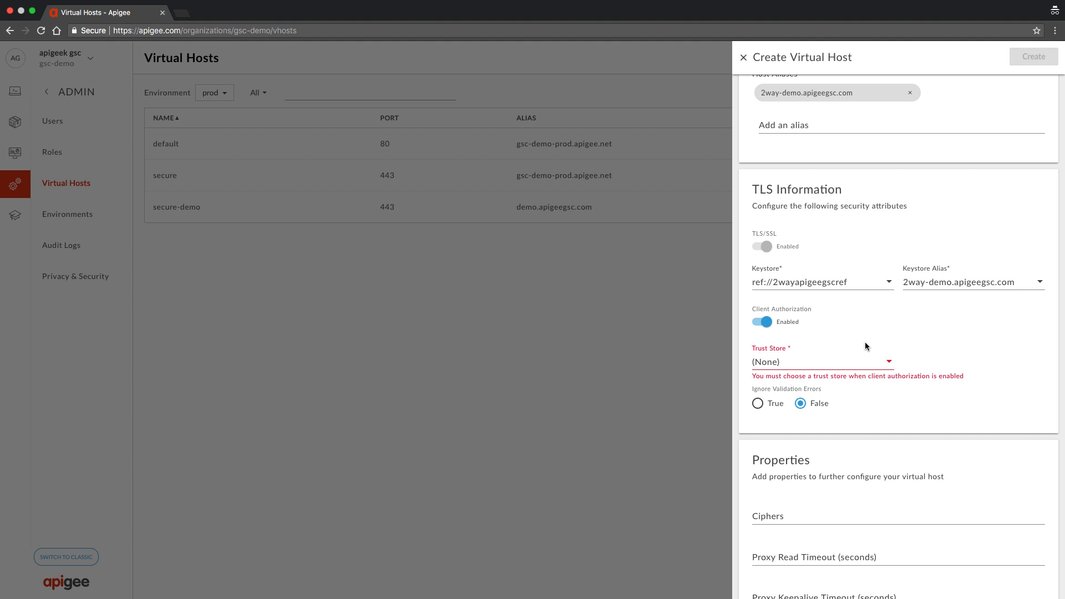
{"action": "left_click", "coordinate": [890, 367]}
{"action": "left_click", "coordinate": [891, 366]}
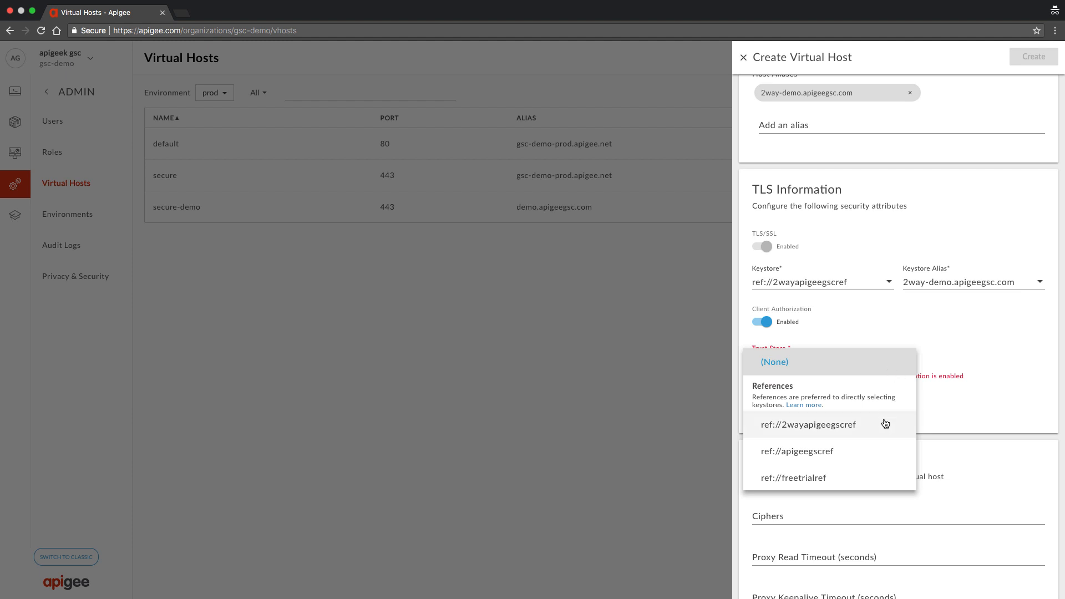
{"action": "scroll", "coordinate": [883, 448], "scroll_direction": "down", "scroll_amount": 3}
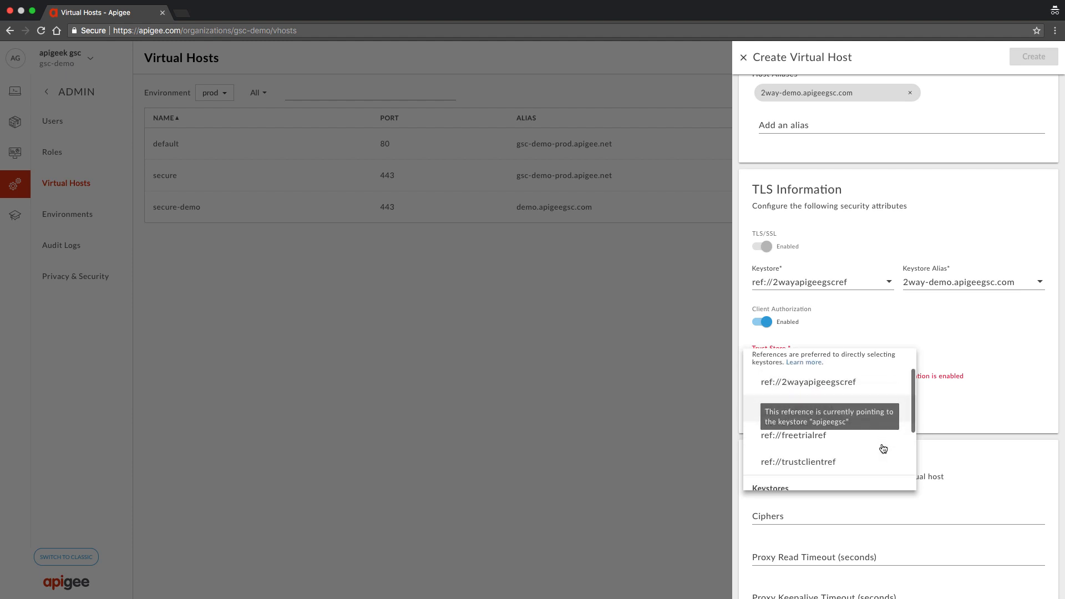
{"action": "left_click", "coordinate": [856, 455]}
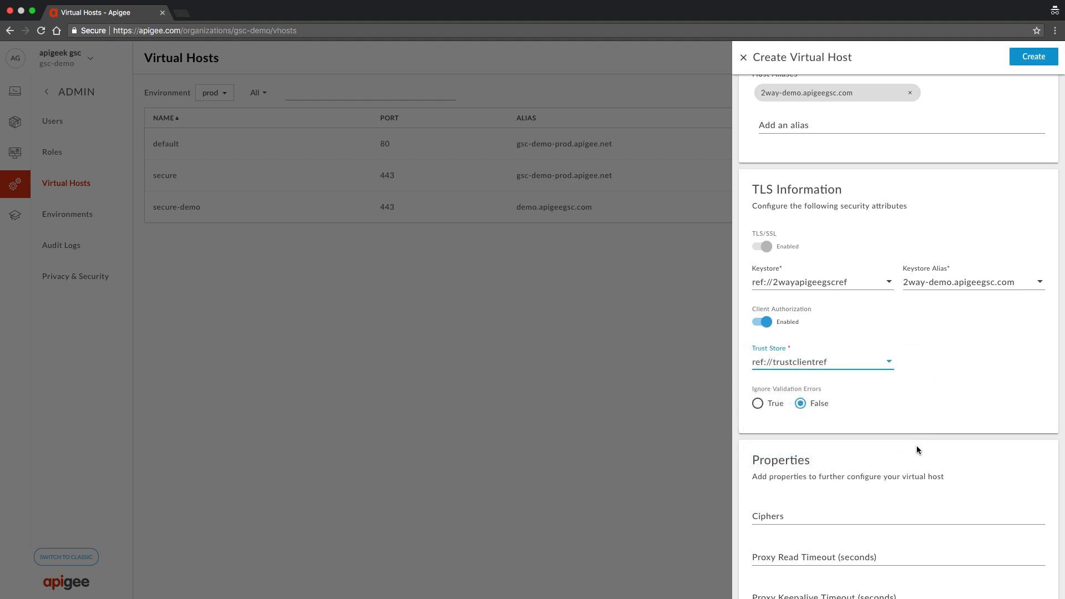
{"action": "scroll", "coordinate": [924, 445], "scroll_direction": "up", "scroll_amount": 1}
{"action": "left_click", "coordinate": [1035, 57]}
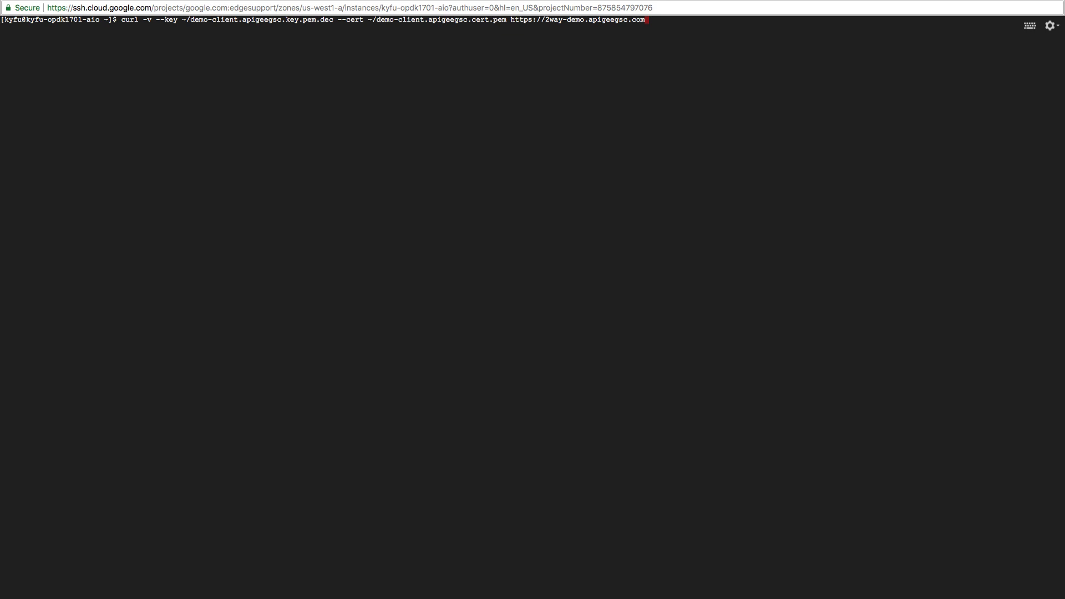
{"action": "key", "text": "Return"}
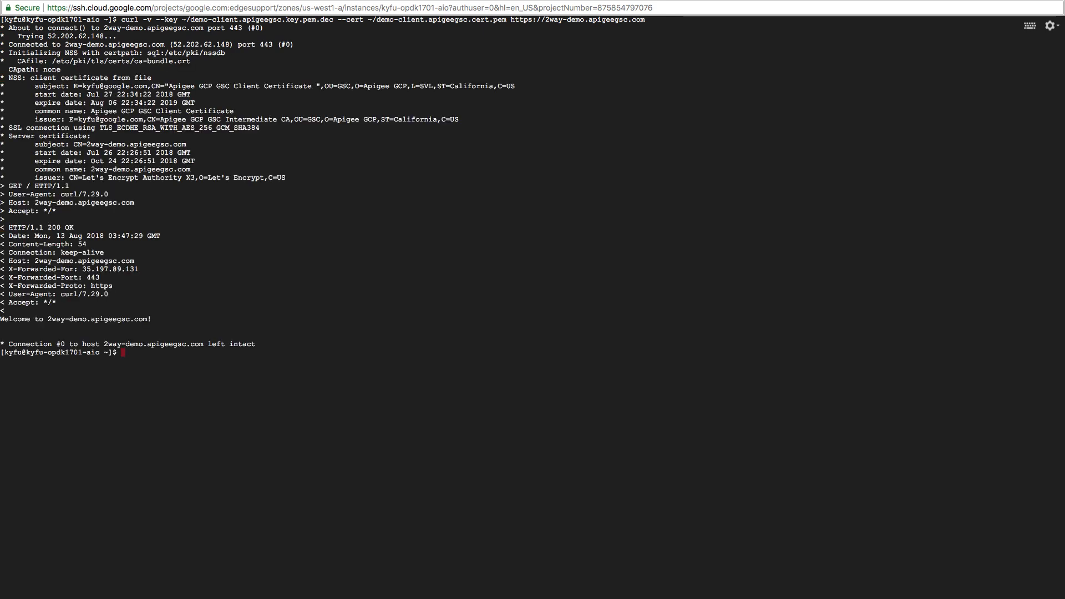